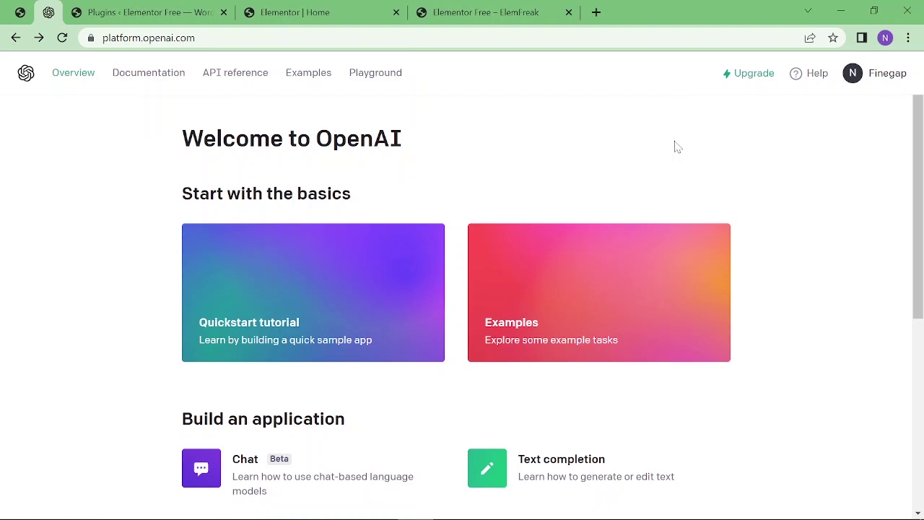
# Search the WordPress plugin directory for "chatgpt", and install and activate the AI Engine: ChatGPT Chatbot plugin.
pyautogui.click(146, 9)
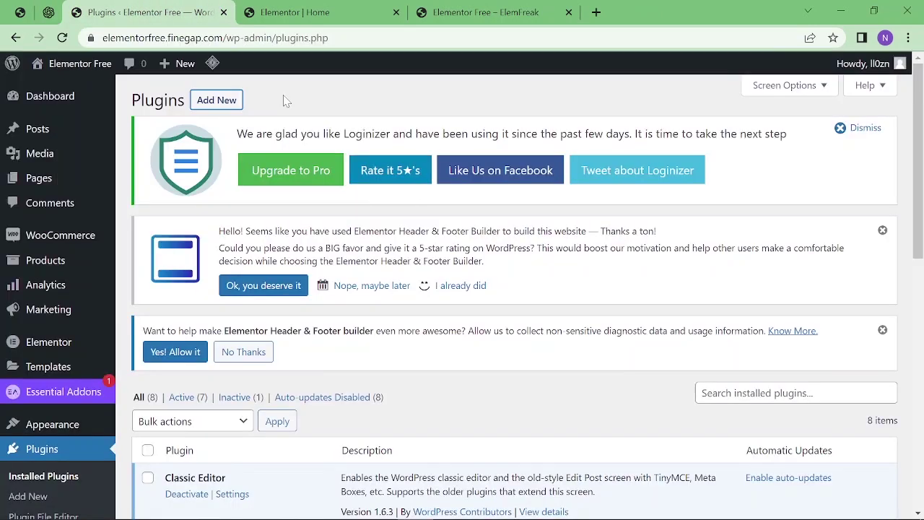
pyautogui.click(232, 103)
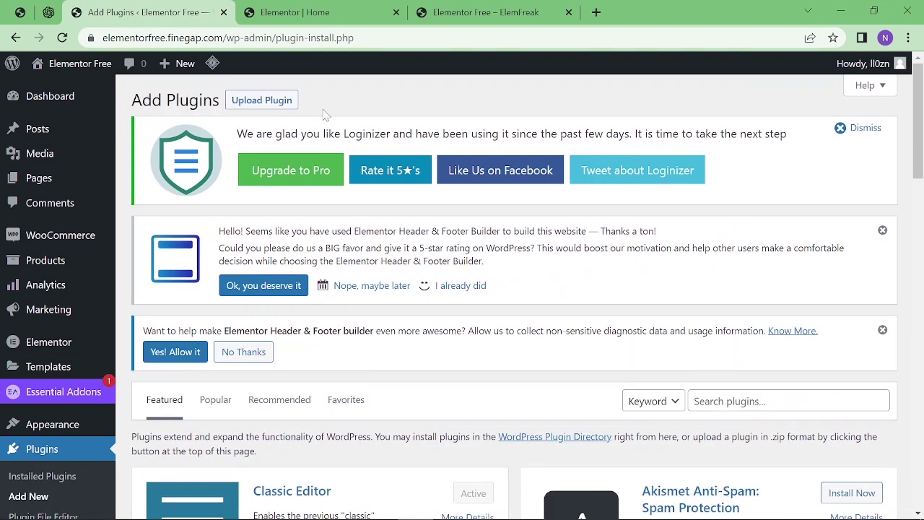
pyautogui.click(786, 401)
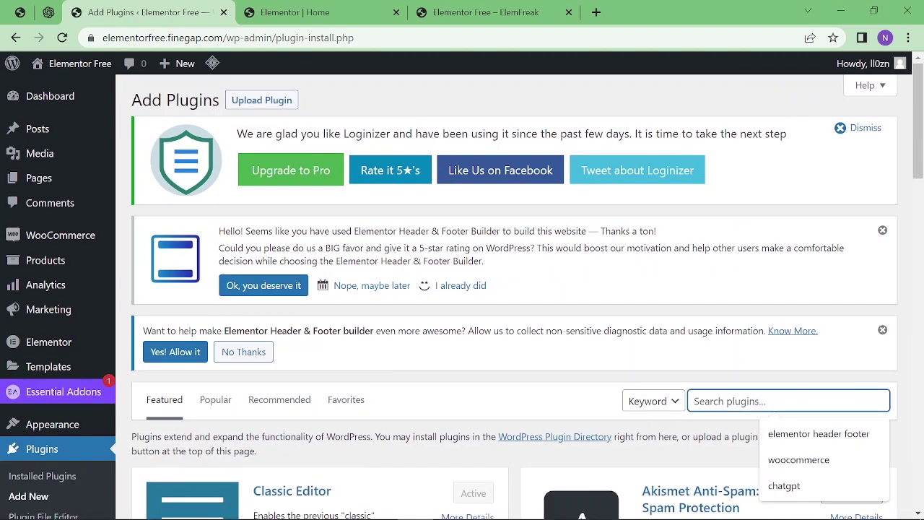
pyautogui.write('chatgpt')
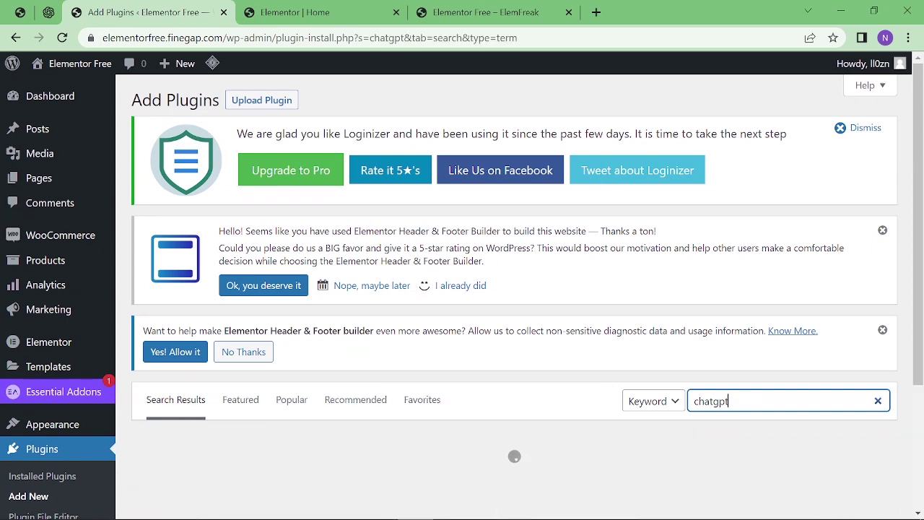
pyautogui.scroll(-3, 750, 364)
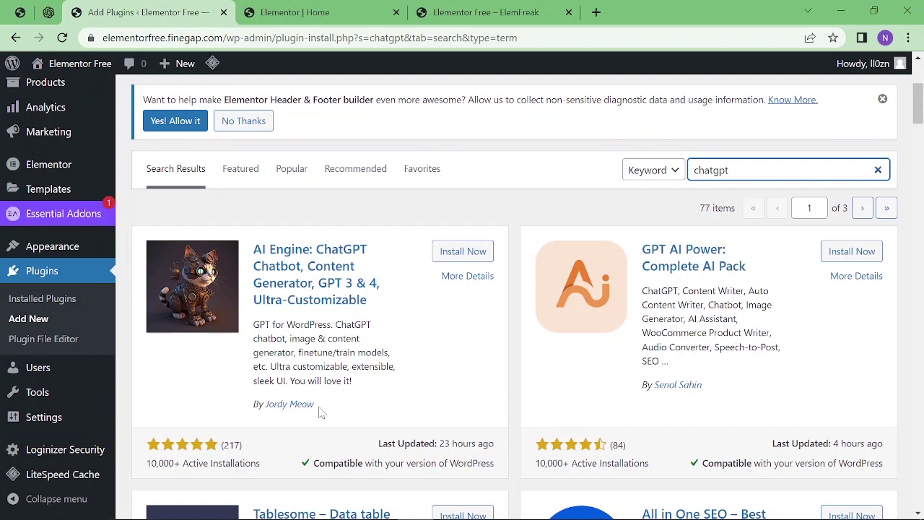
pyautogui.click(464, 251)
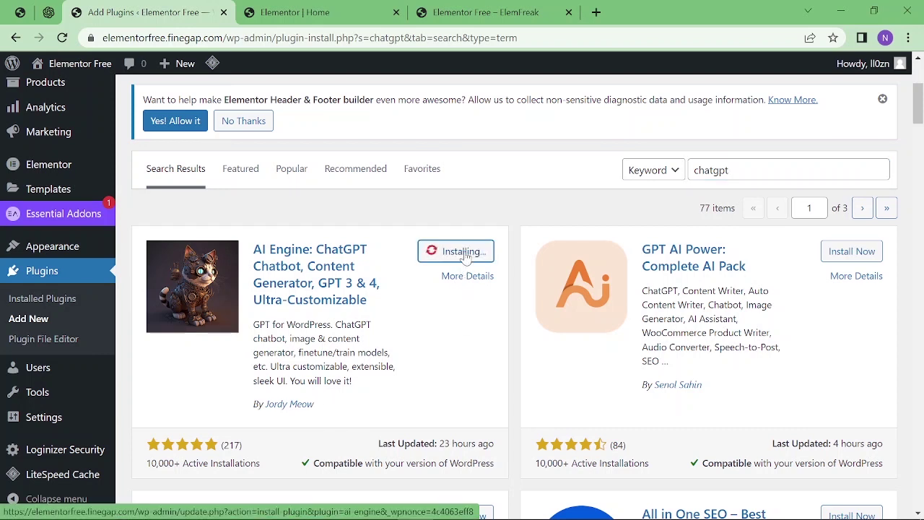
pyautogui.click(465, 254)
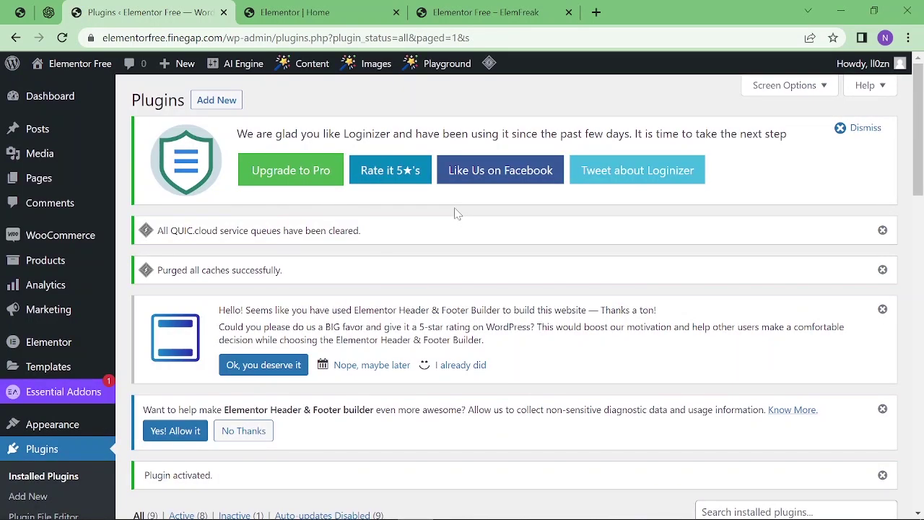
# Switch to the OpenAI platform and open the account's API keys page.
pyautogui.click(48, 12)
pyautogui.scroll(-2, 309, 244)
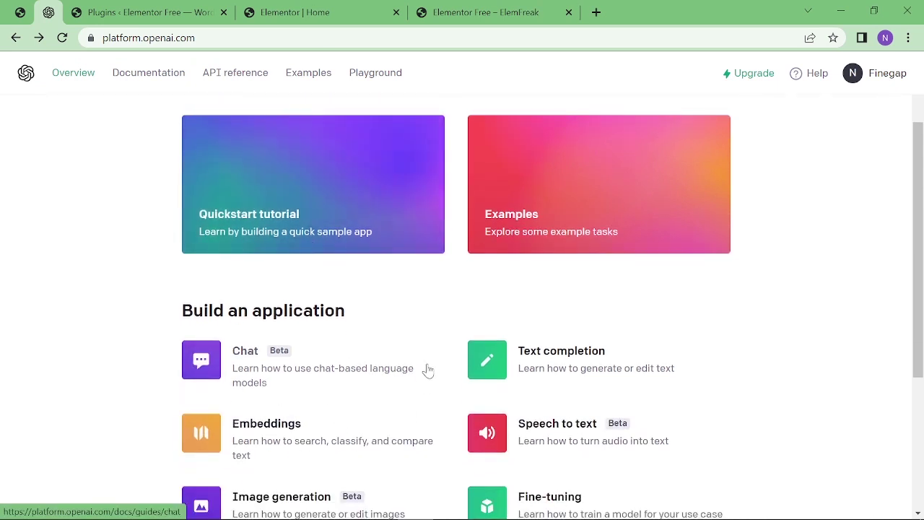
pyautogui.scroll(-2, 447, 387)
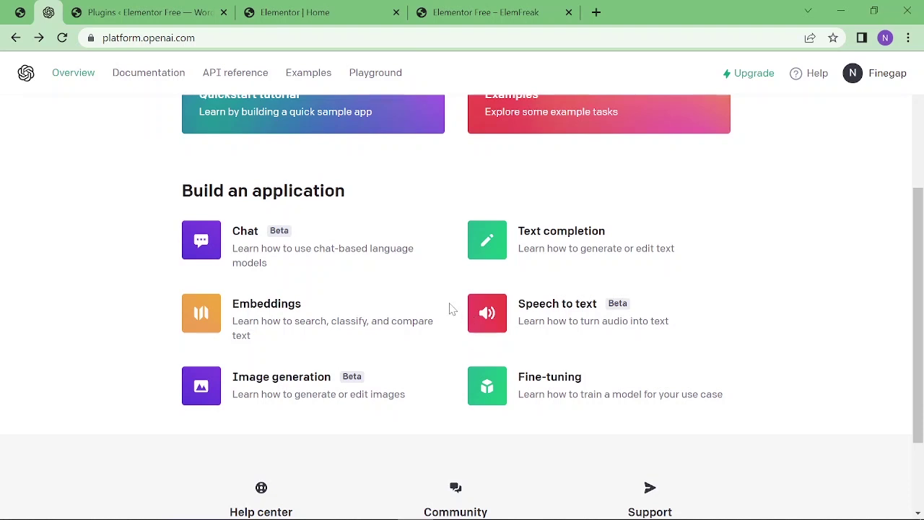
pyautogui.scroll(1, 450, 305)
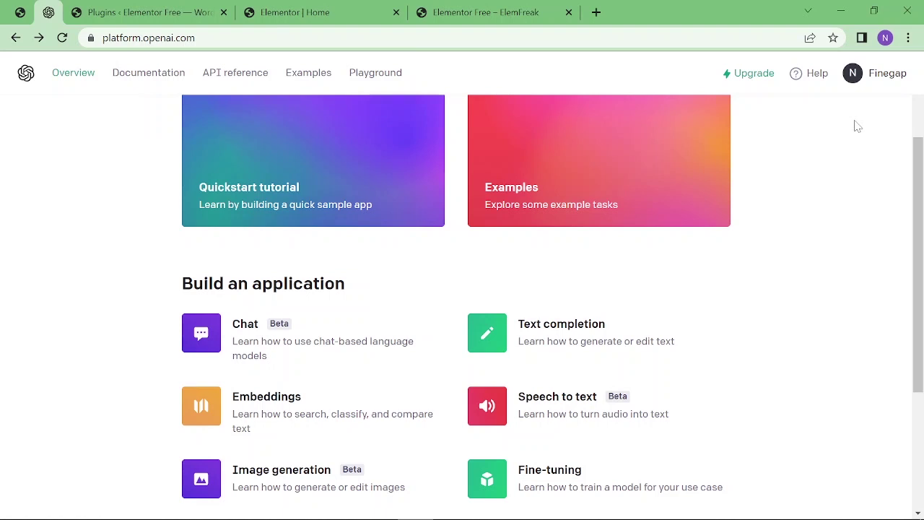
pyautogui.click(858, 76)
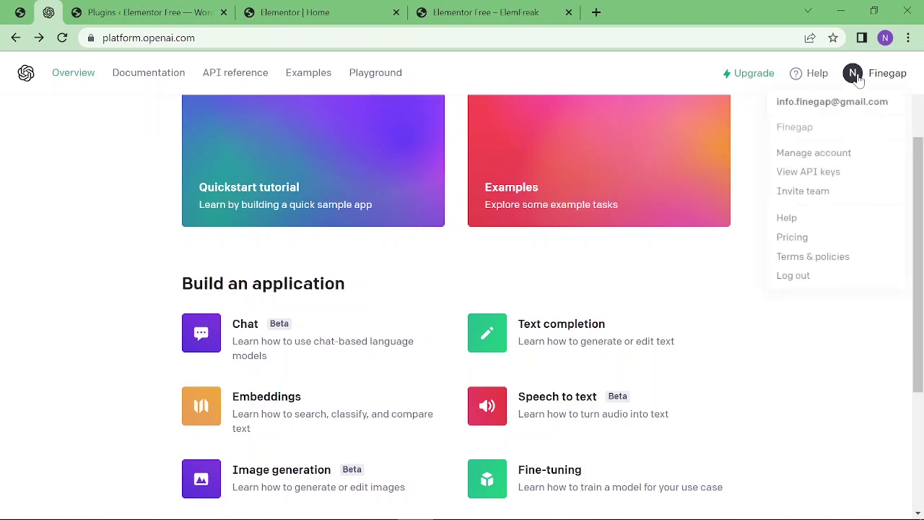
pyautogui.click(825, 178)
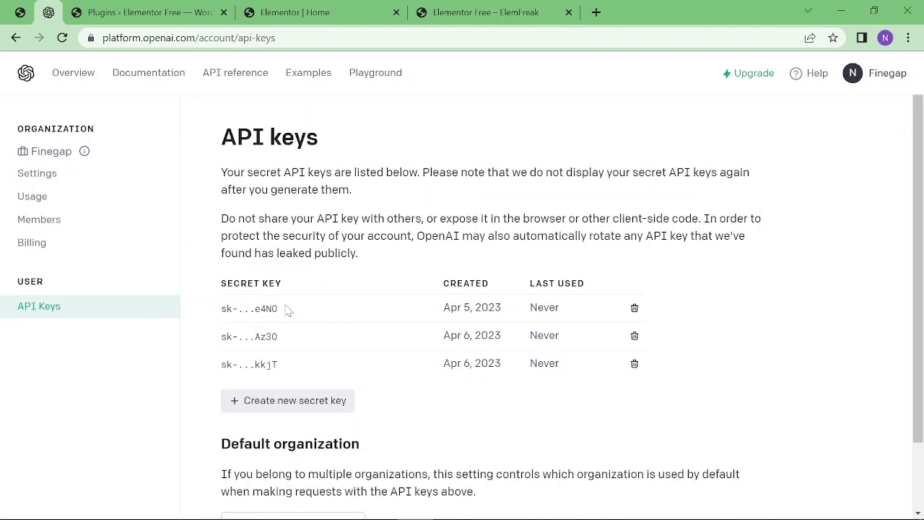
# Generate a new OpenAI secret key and copy it to the clipboard.
pyautogui.click(299, 402)
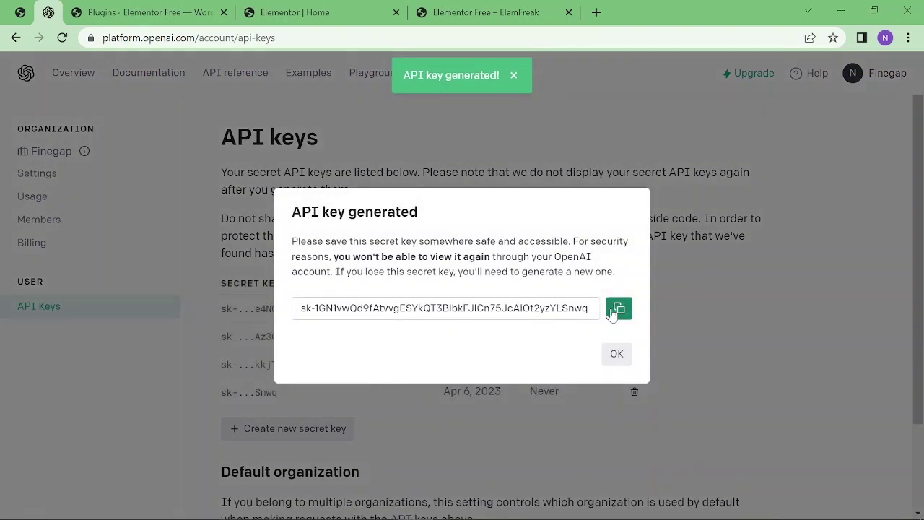
pyautogui.click(617, 309)
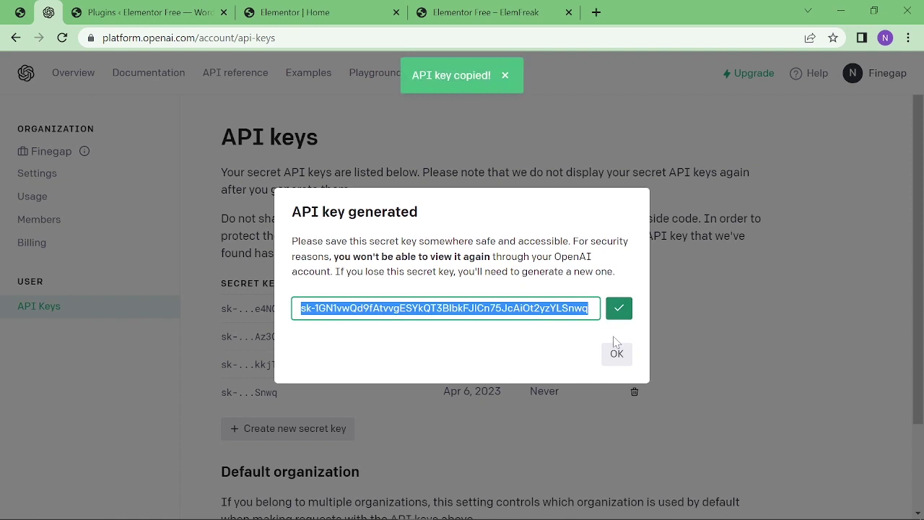
pyautogui.click(617, 353)
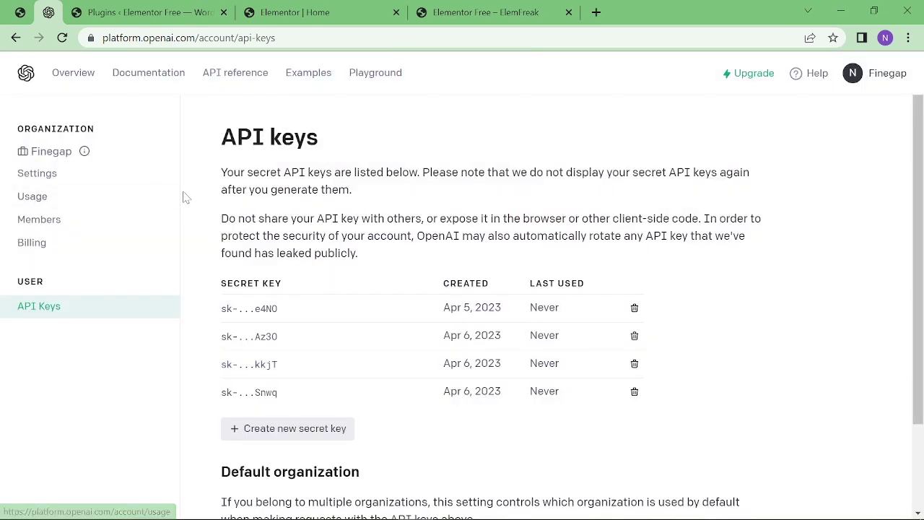
# Return to WordPress and open the AI Engine settings holding the Open AI service and API key.
pyautogui.click(148, 12)
pyautogui.scroll(-1, 142, 258)
pyautogui.scroll(-2, 142, 257)
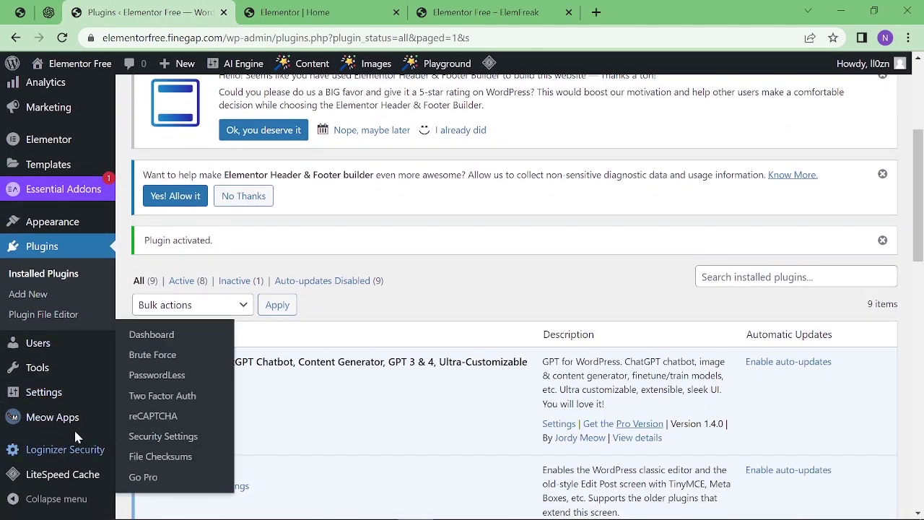
pyautogui.moveTo(63, 423)
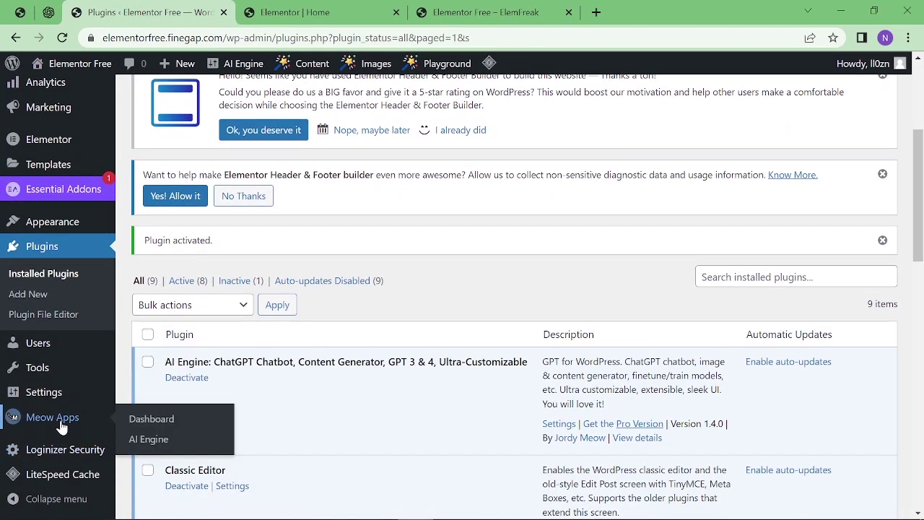
pyautogui.click(142, 438)
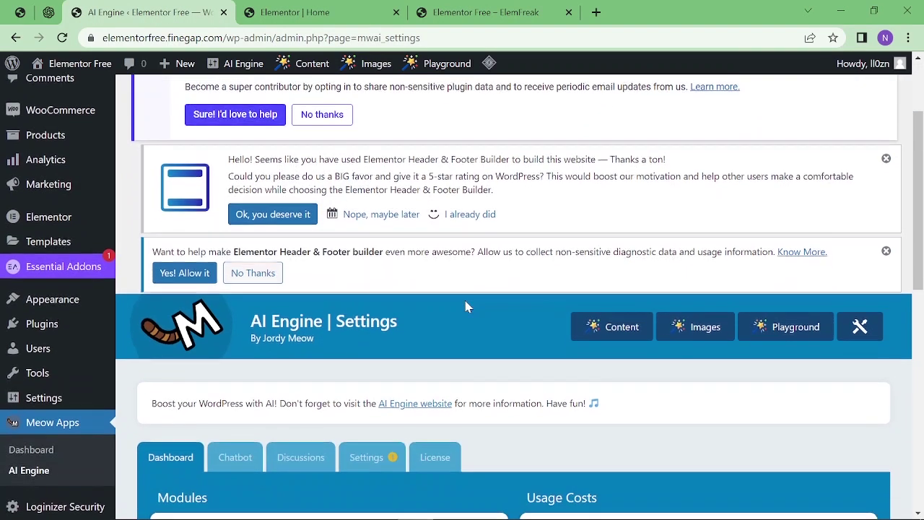
pyautogui.scroll(-1, 467, 306)
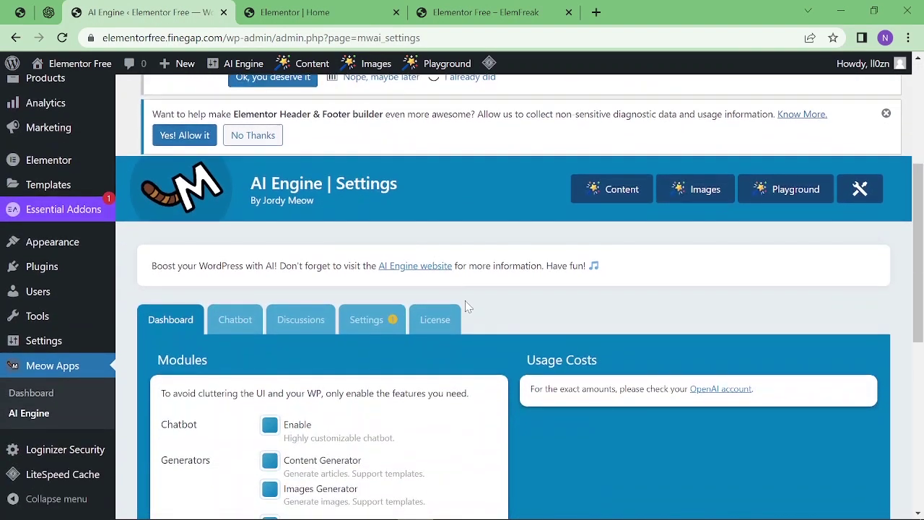
pyautogui.click(382, 323)
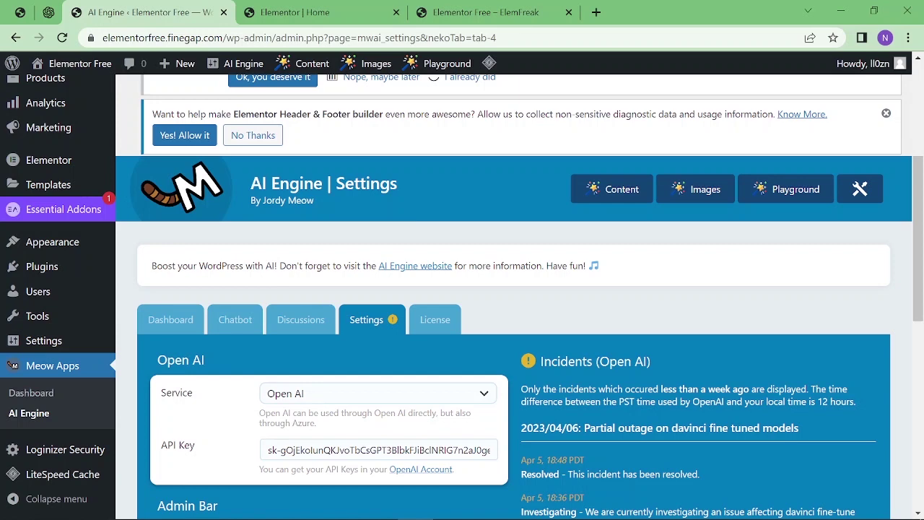
# Review which modules are enabled on the AI Engine dashboard, from Chatbot and Generators to Assistants.
pyautogui.click(170, 319)
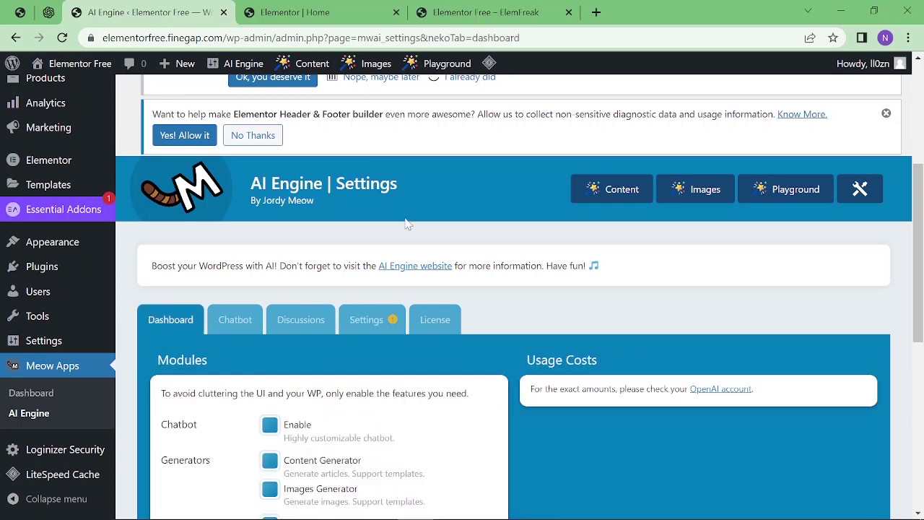
pyautogui.scroll(-1, 406, 223)
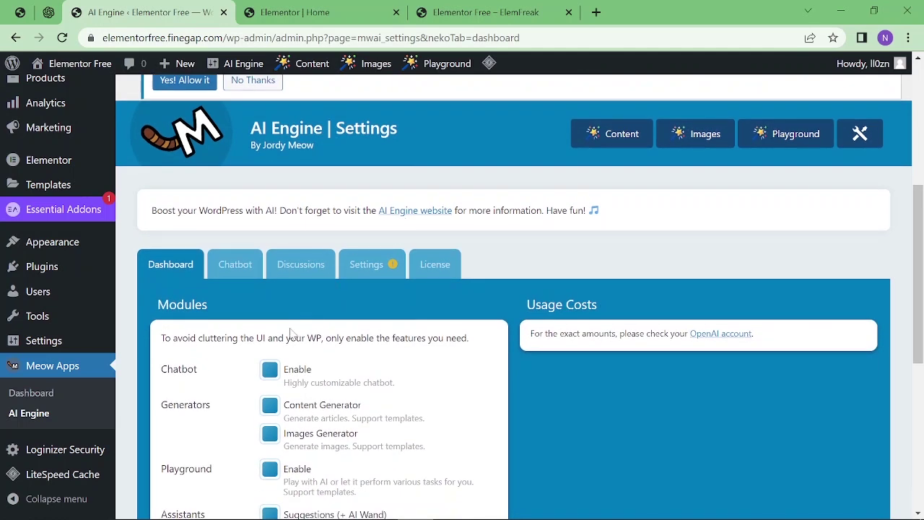
pyautogui.scroll(-2, 277, 395)
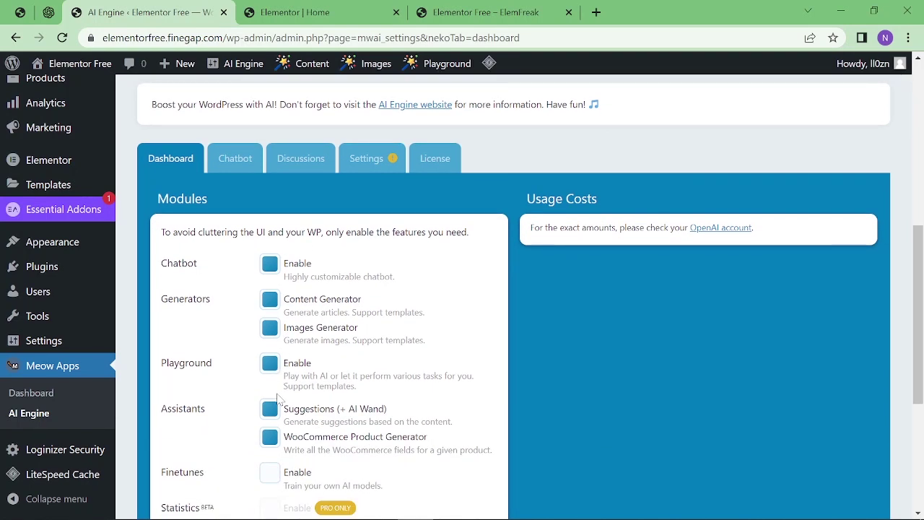
# Review the Chatbot Builder's mode options, visual settings, popup option and shortcode section.
pyautogui.click(236, 167)
pyautogui.scroll(-2, 305, 283)
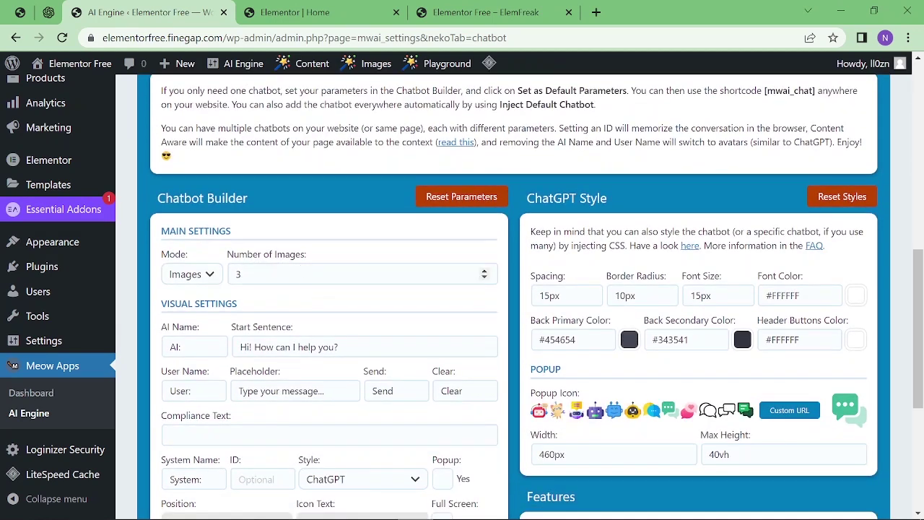
pyautogui.click(210, 277)
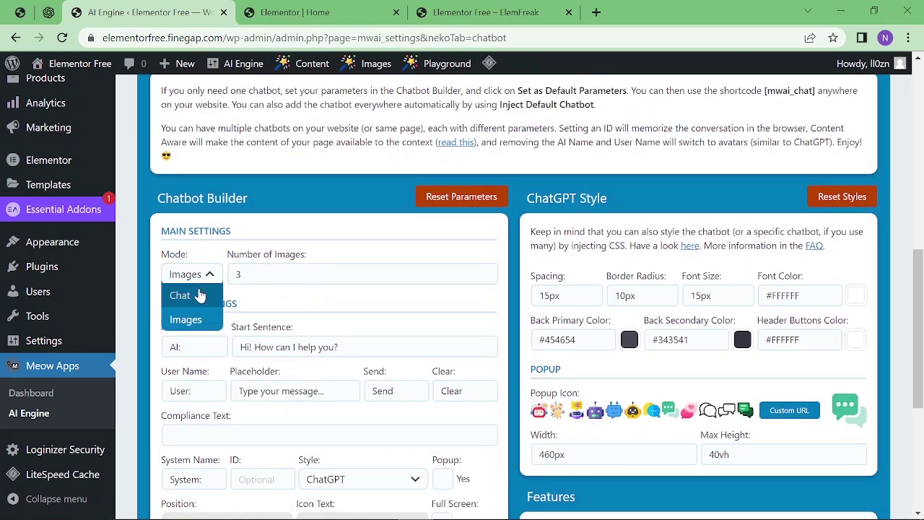
pyautogui.click(261, 297)
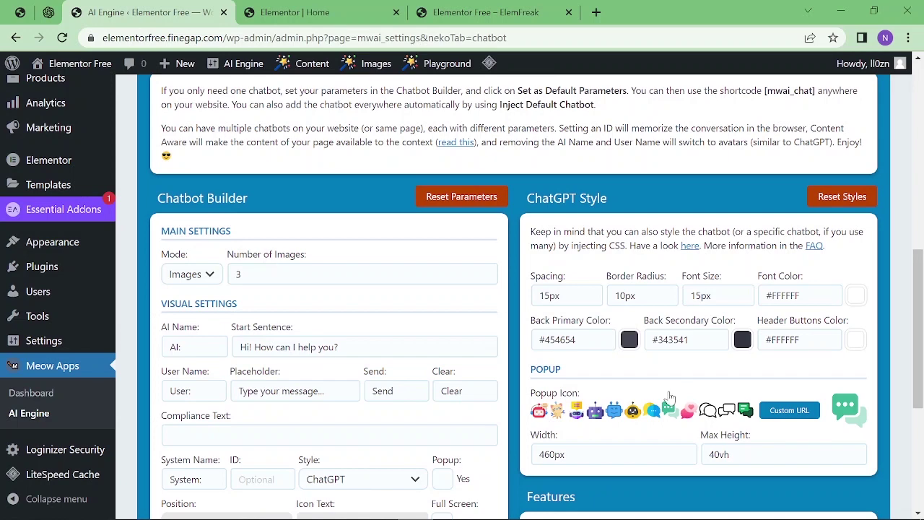
pyautogui.scroll(-1, 614, 410)
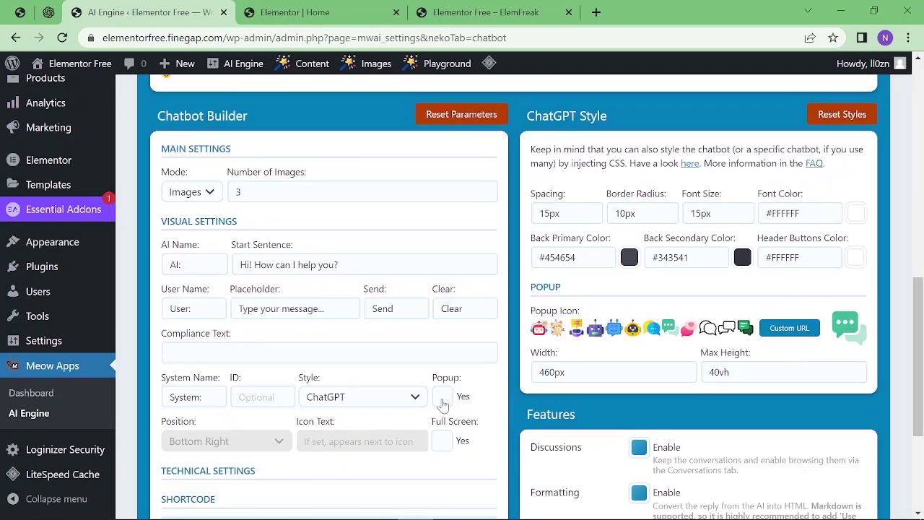
pyautogui.scroll(-2, 442, 404)
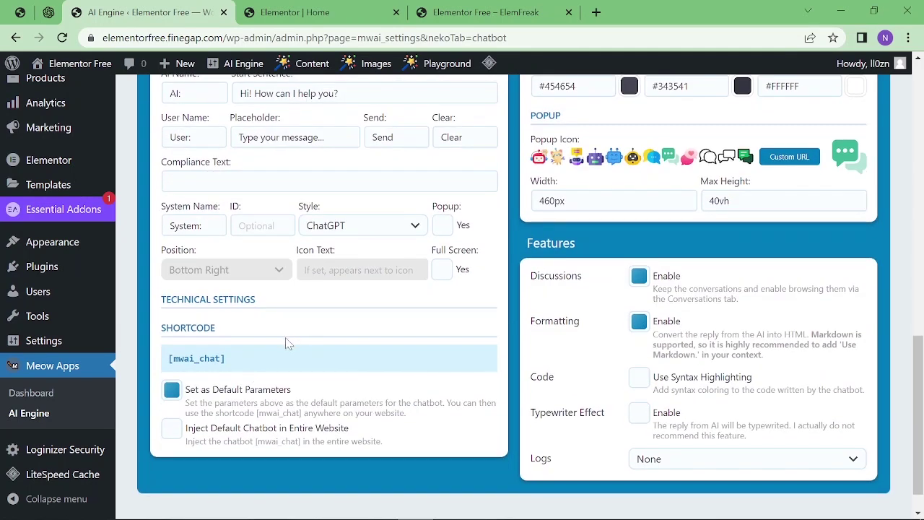
# Copy the [mwai_chat] shortcode, insert it in a new Shortcode widget below the Home page's banner image in Elementor, and save the page.
pyautogui.moveTo(229, 362); pyautogui.dragTo(168, 361)
pyautogui.hotkey('ctrl', 'Tab')
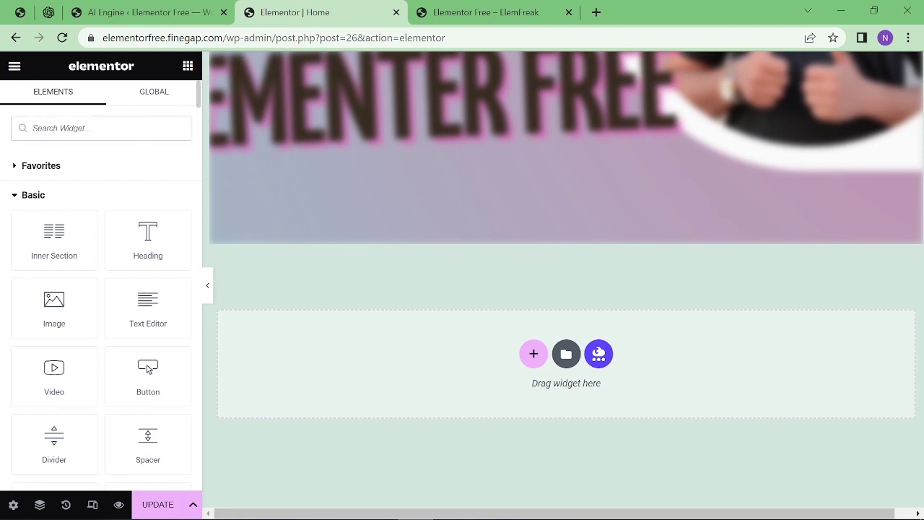
pyautogui.write('shor')
pyautogui.moveTo(64, 173); pyautogui.dragTo(510, 360)
pyautogui.hotkey('ctrl', 'v')
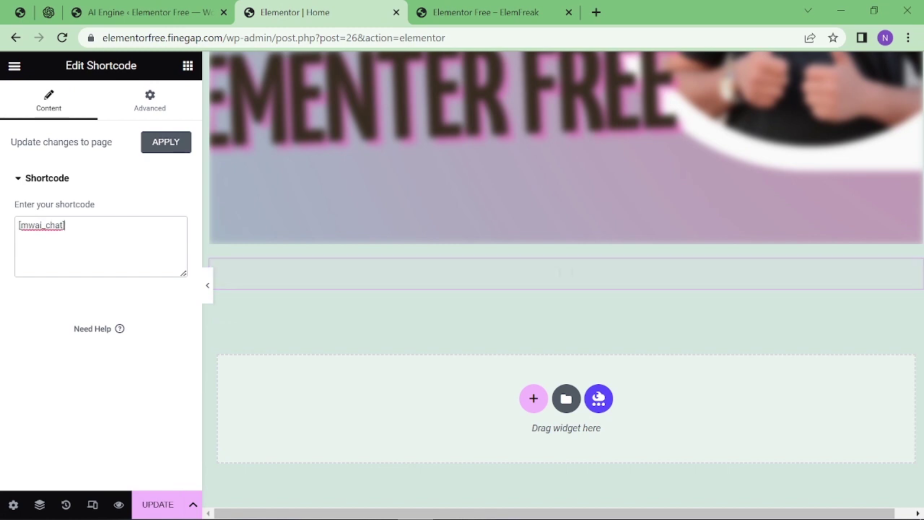
pyautogui.click(165, 144)
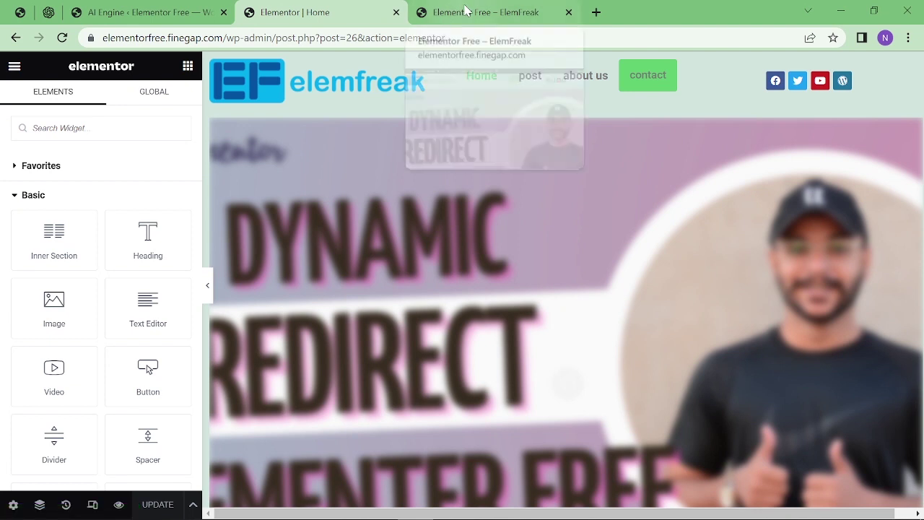
# Open the live ElemFreak home page and send the message "cat" to the embedded chatbot.
pyautogui.click(466, 10)
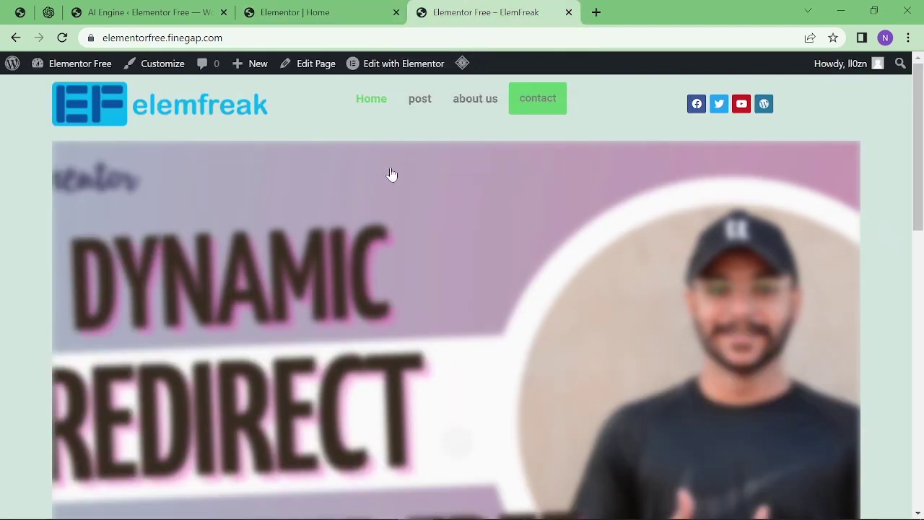
pyautogui.scroll(-8, 390, 284)
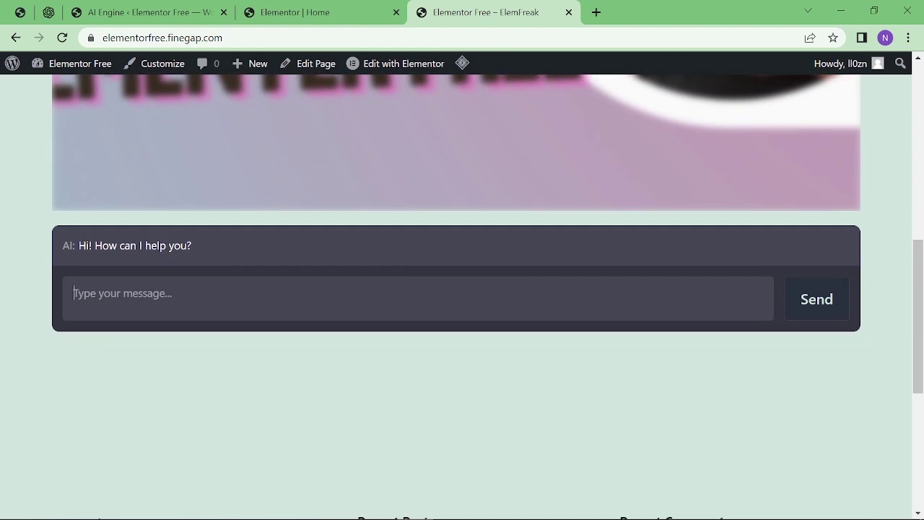
pyautogui.write('cat')
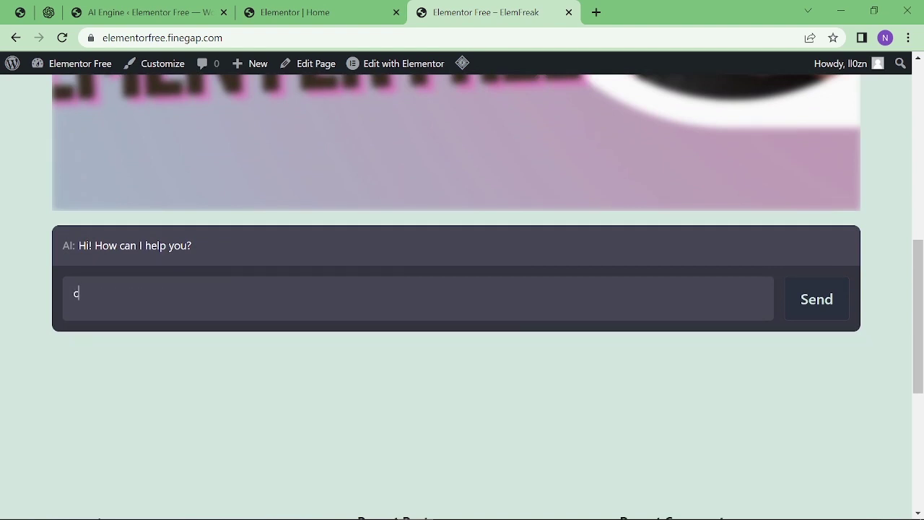
pyautogui.click(812, 302)
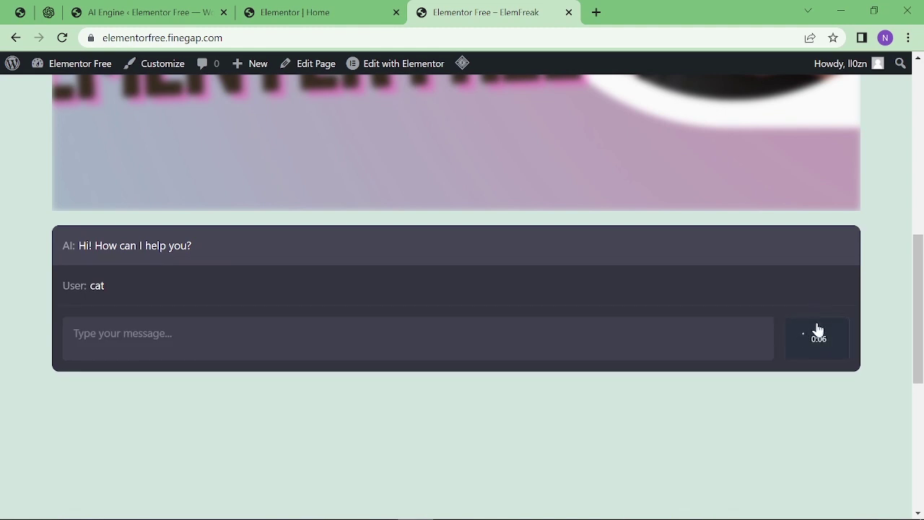
# Examine the images the embedded chatbot returns for the "cat" message on the live home page.
pyautogui.scroll(-1, 712, 354)
pyautogui.scroll(-1, 712, 354)
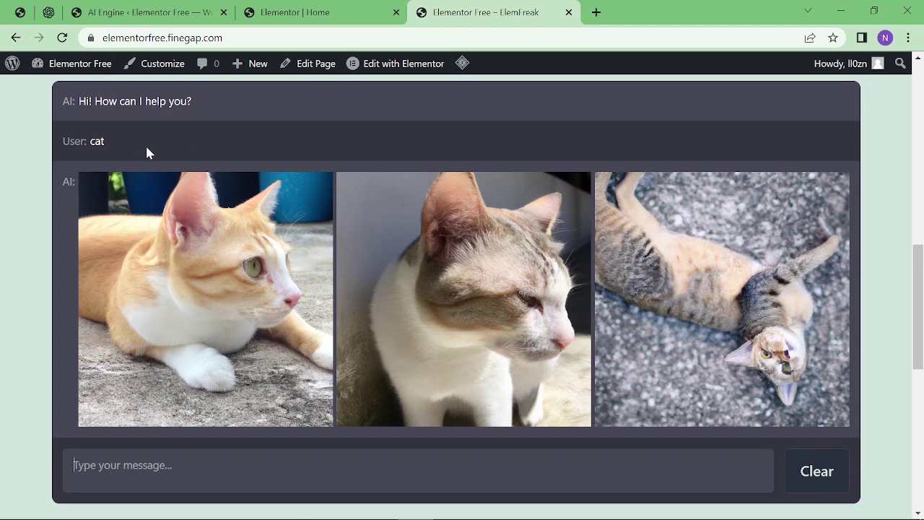
# Set the number of images to 2 in the AI Engine Chatbot Builder's main settings and view the available mode options.
pyautogui.click(184, 7)
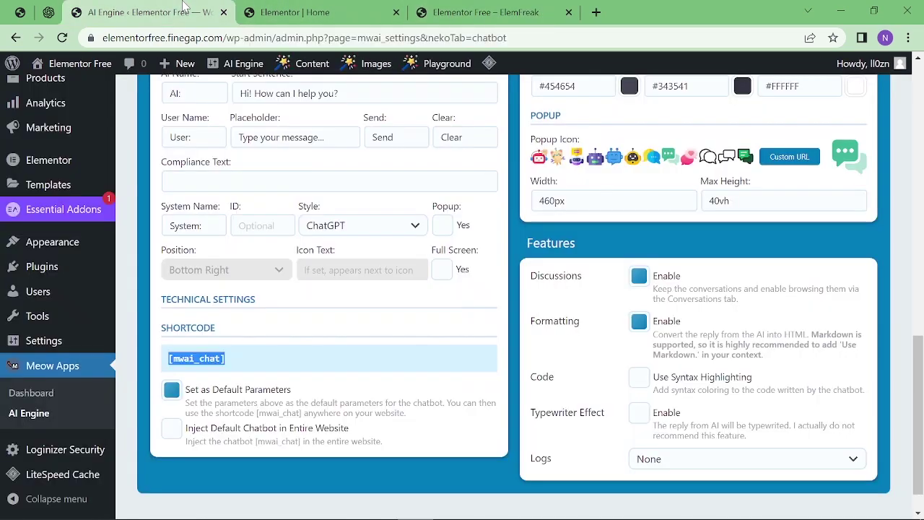
pyautogui.scroll(2, 462, 289)
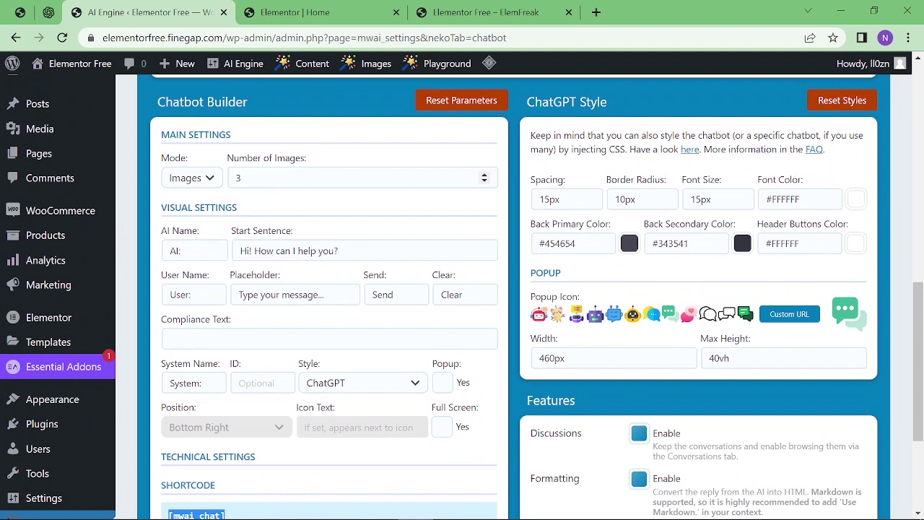
pyautogui.click(289, 179)
pyautogui.click(485, 175)
pyautogui.click(484, 175)
pyautogui.click(484, 175)
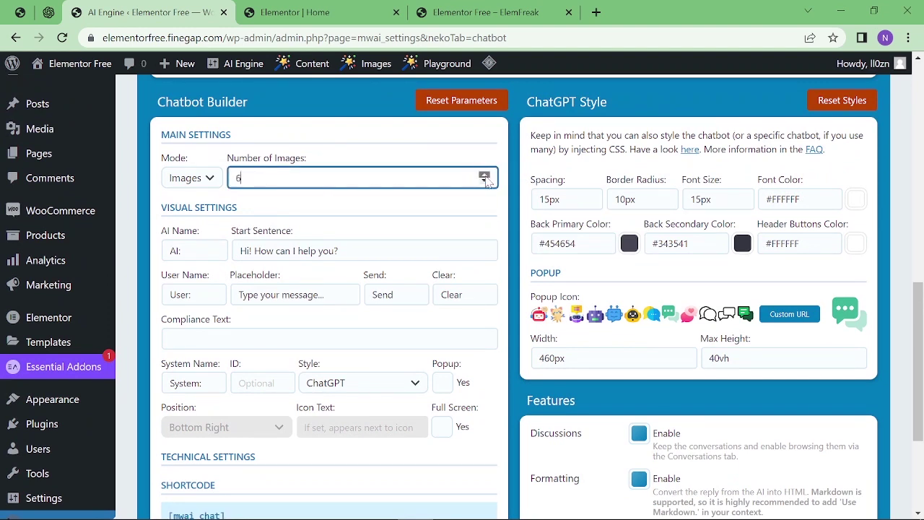
pyautogui.click(484, 181)
pyautogui.click(484, 181)
pyautogui.click(484, 181)
pyautogui.click(484, 181)
pyautogui.click(208, 178)
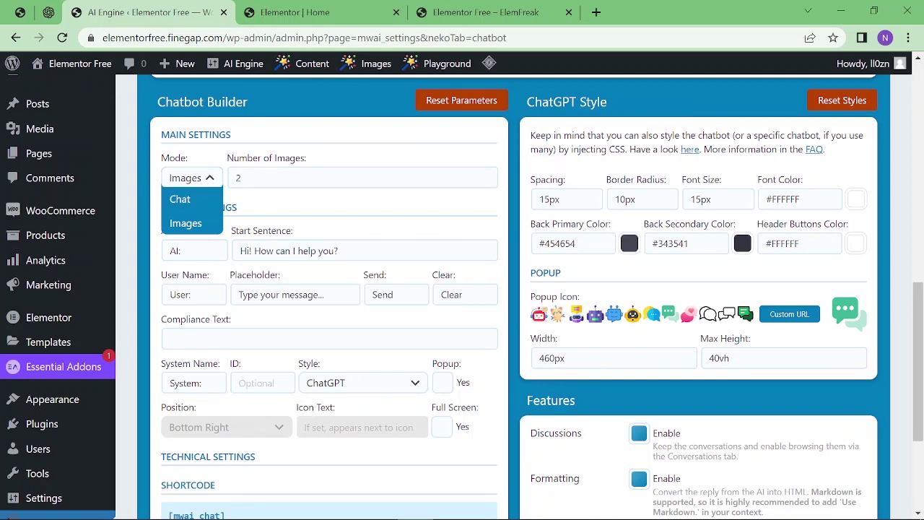
pyautogui.scroll(2, 337, 194)
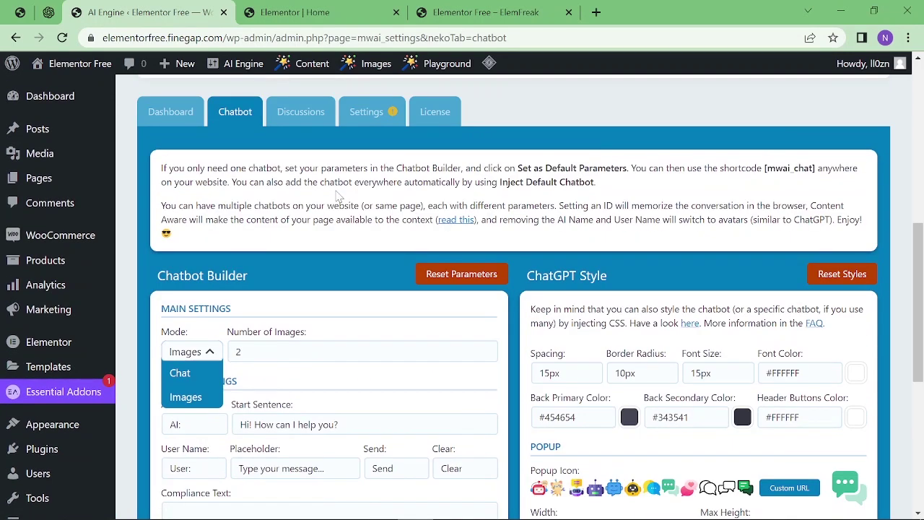
# Open AI Engine's Content Generator and review its fields and the post types available for creating generated content.
pyautogui.click(311, 64)
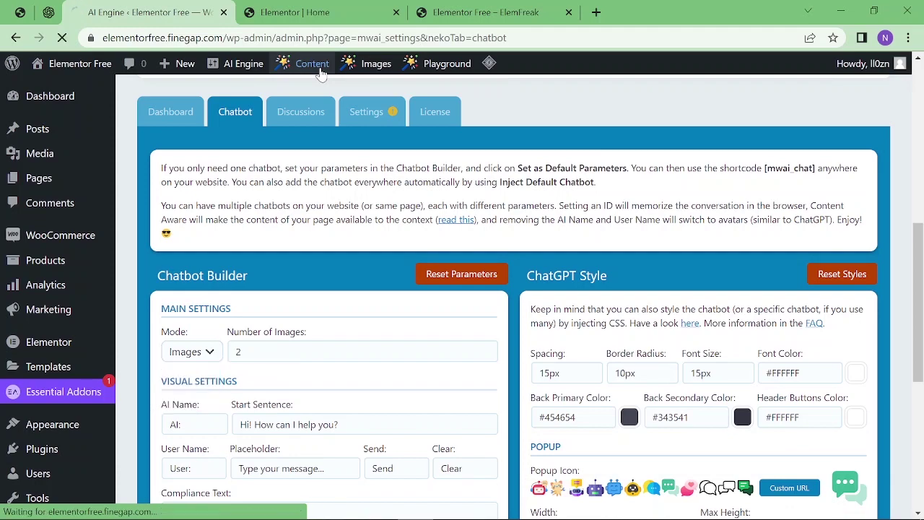
pyautogui.scroll(-4, 318, 73)
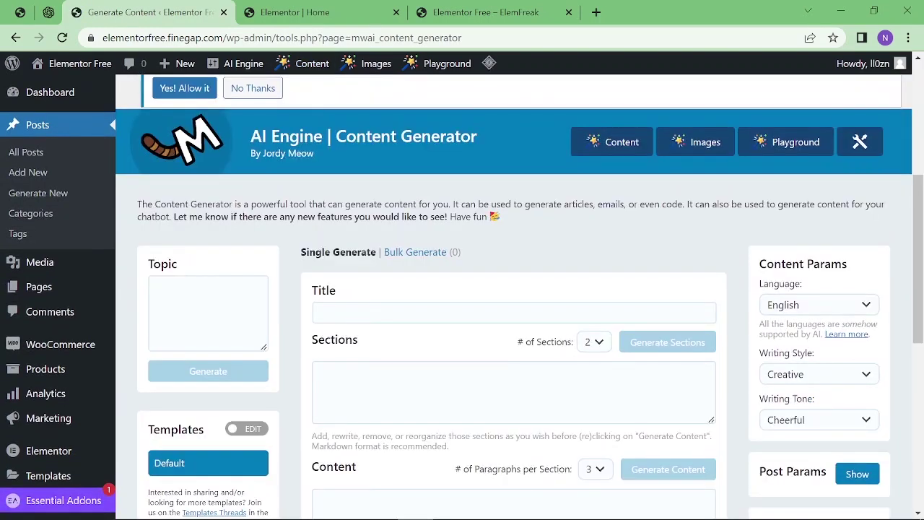
pyautogui.scroll(-6, 402, 402)
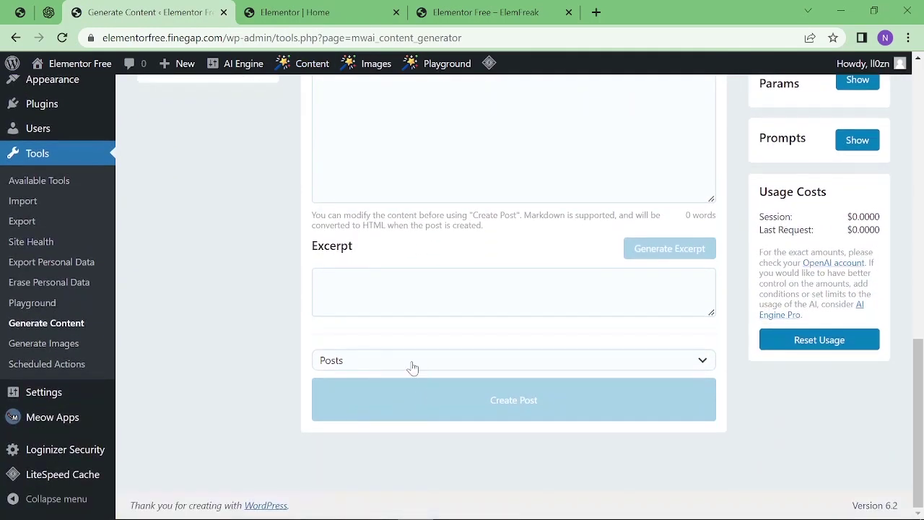
pyautogui.click(411, 366)
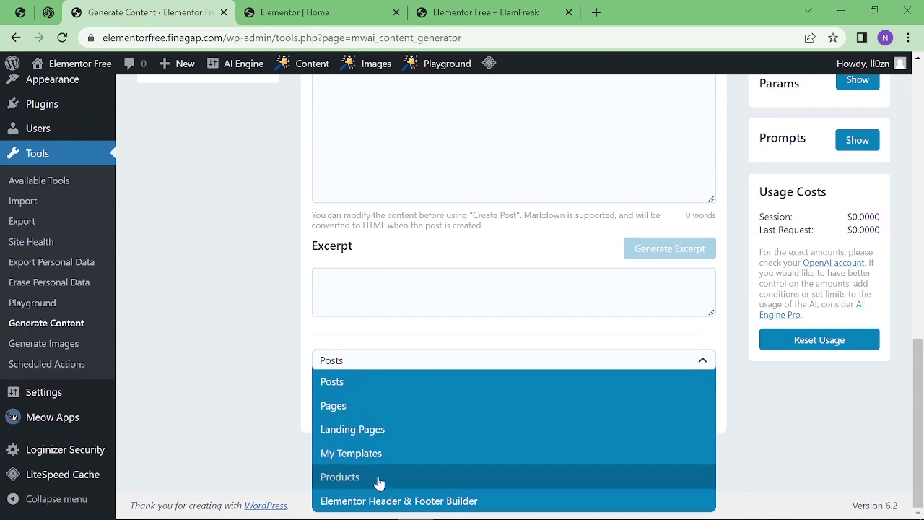
pyautogui.scroll(4, 258, 381)
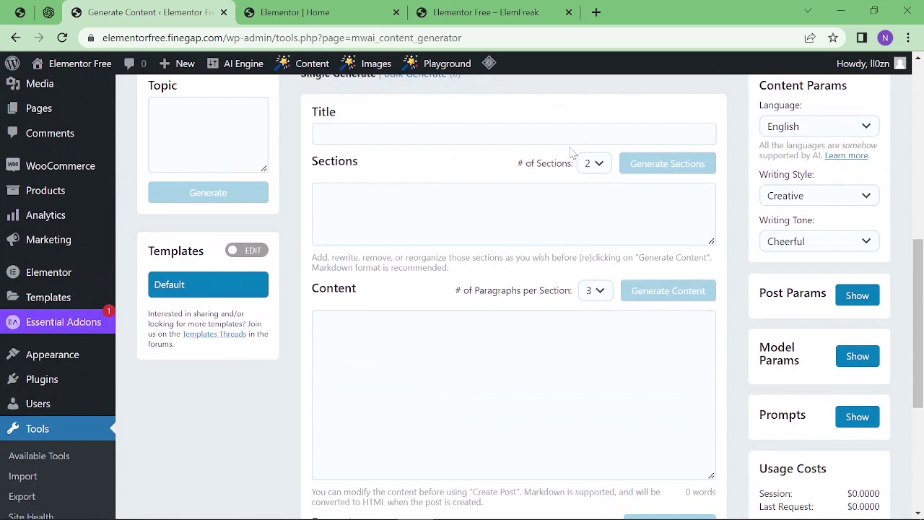
# Enter "healthy diet" as the title in the Content Generator and generate two sections for it.
pyautogui.click(646, 134)
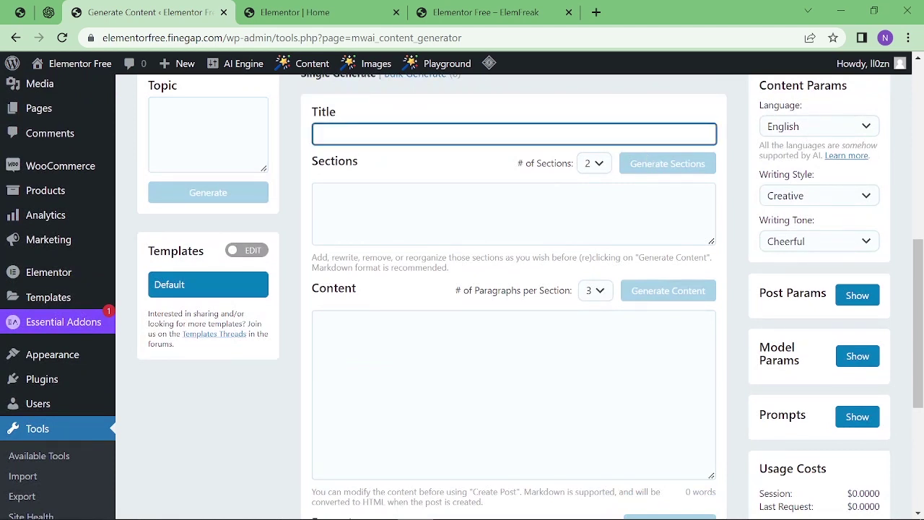
pyautogui.write('healthy diet')
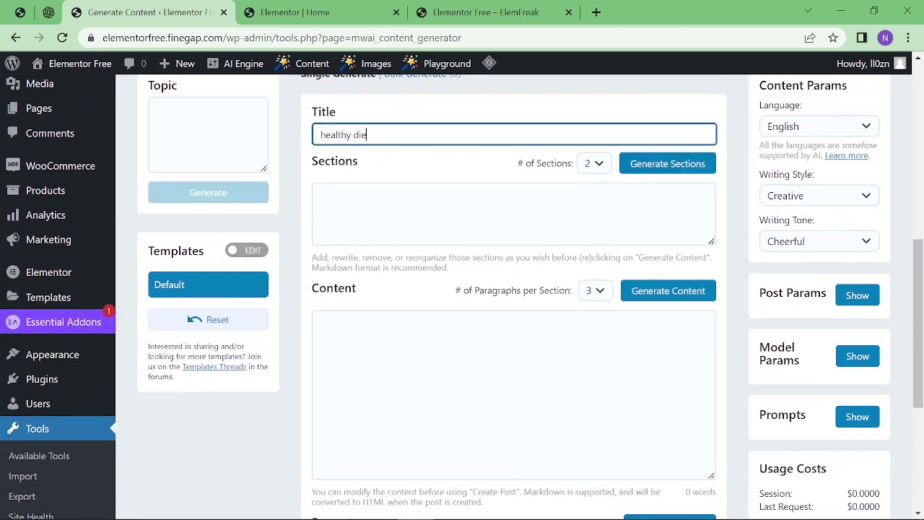
pyautogui.click(625, 163)
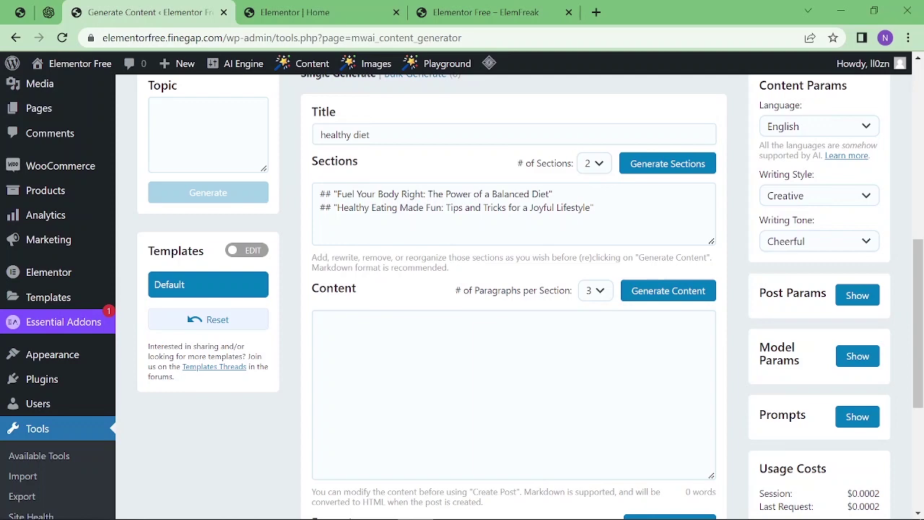
# Open AI Engine's image generator and view the choices for the number of images.
pyautogui.scroll(3, 462, 289)
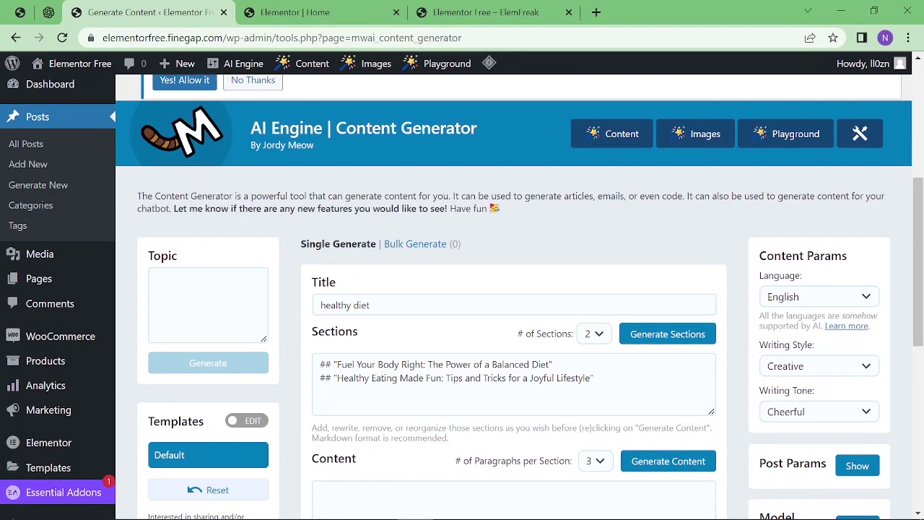
pyautogui.click(371, 69)
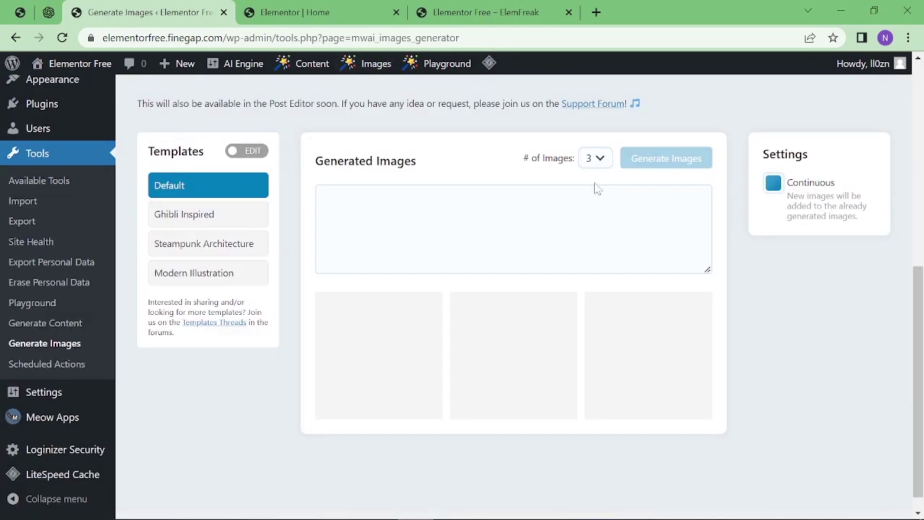
pyautogui.click(599, 160)
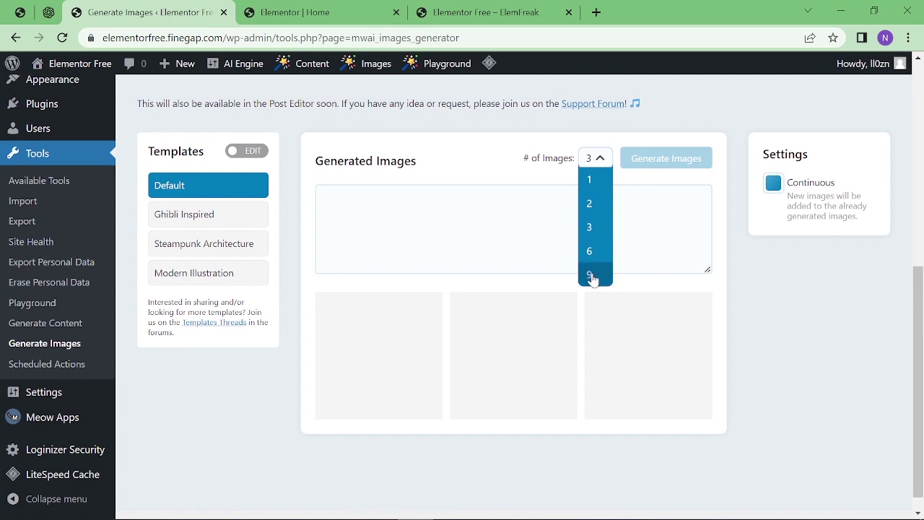
# Open the AI Playground and review its templates, prompt area and model settings.
pyautogui.click(447, 65)
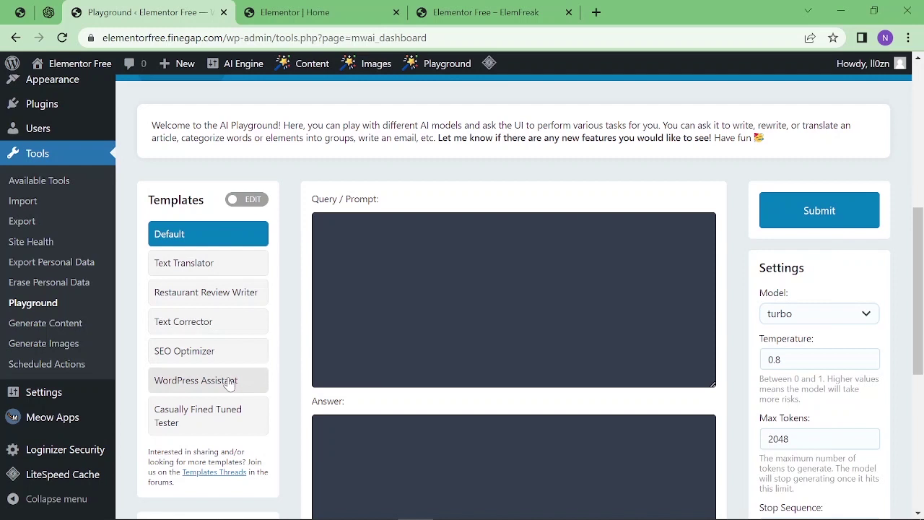
pyautogui.scroll(-1, 294, 325)
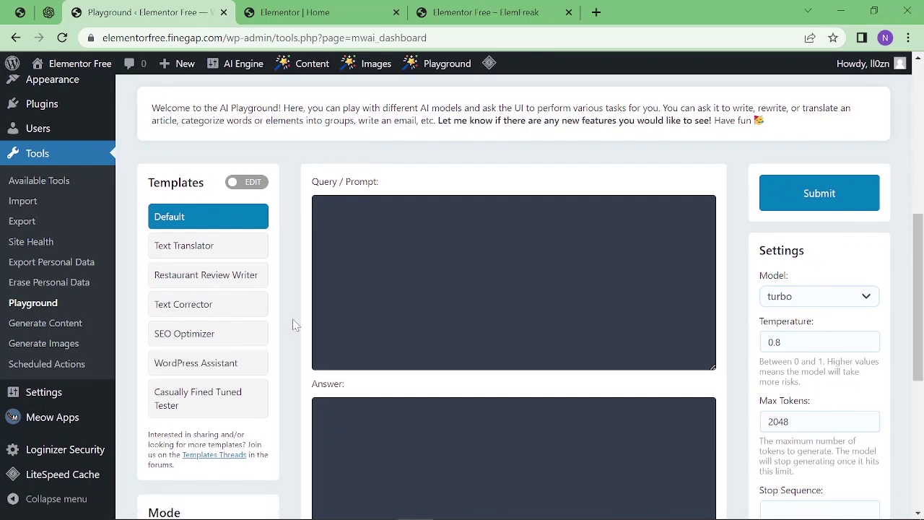